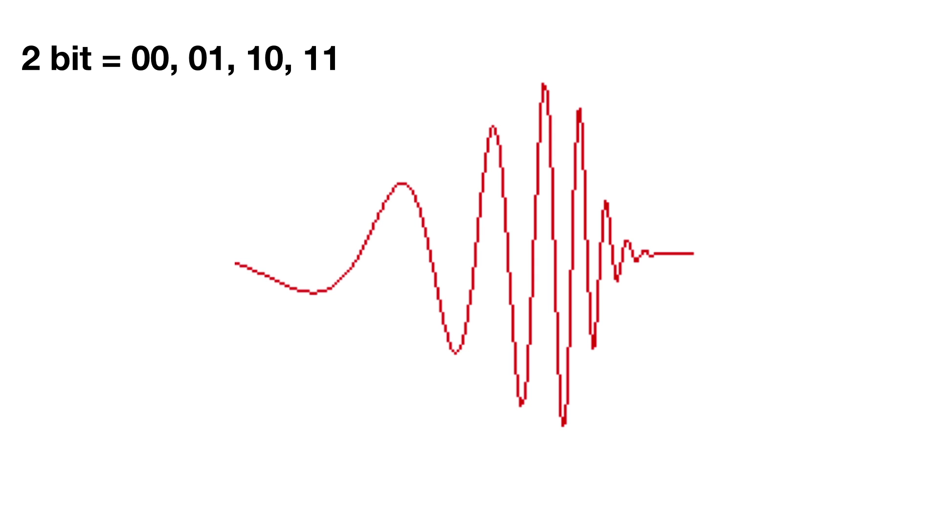
On the 2-bit slide, build in the 11, 10, 01, 00 level lines and red sample dots
key("Right")
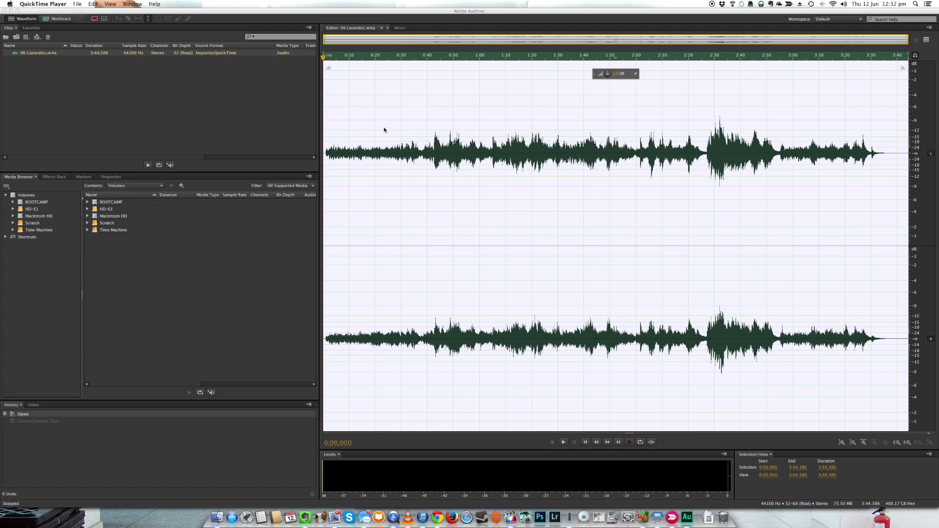
Play the stereo piano track from near its start and stop at 0:11.204
left_click(327, 125)
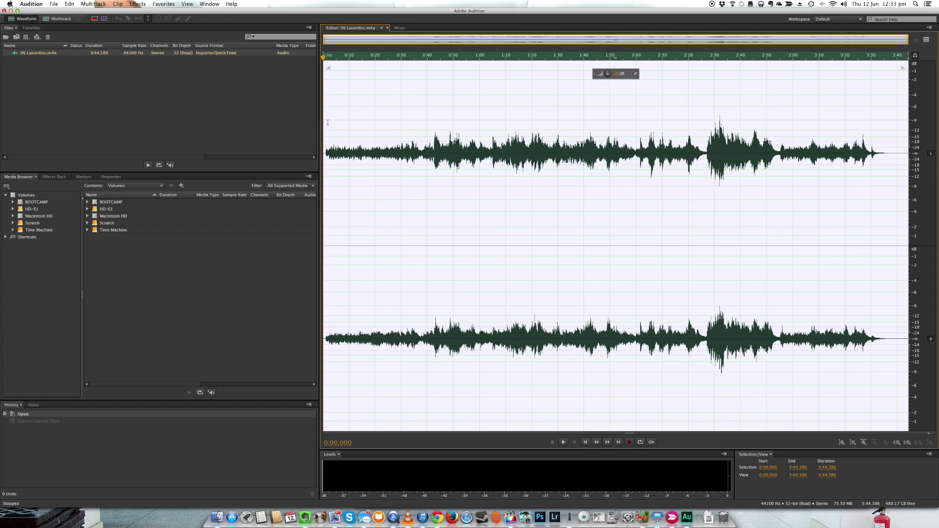
left_click(328, 123)
key("space")
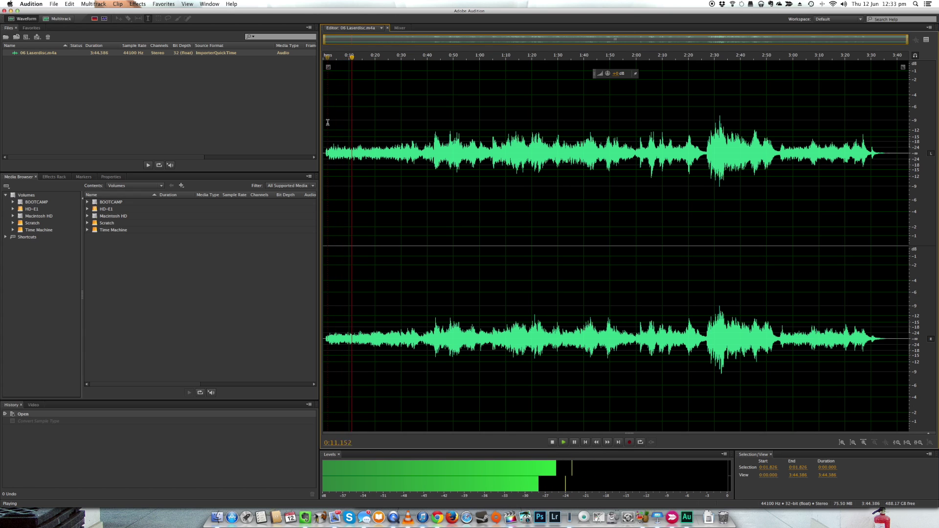
key("space")
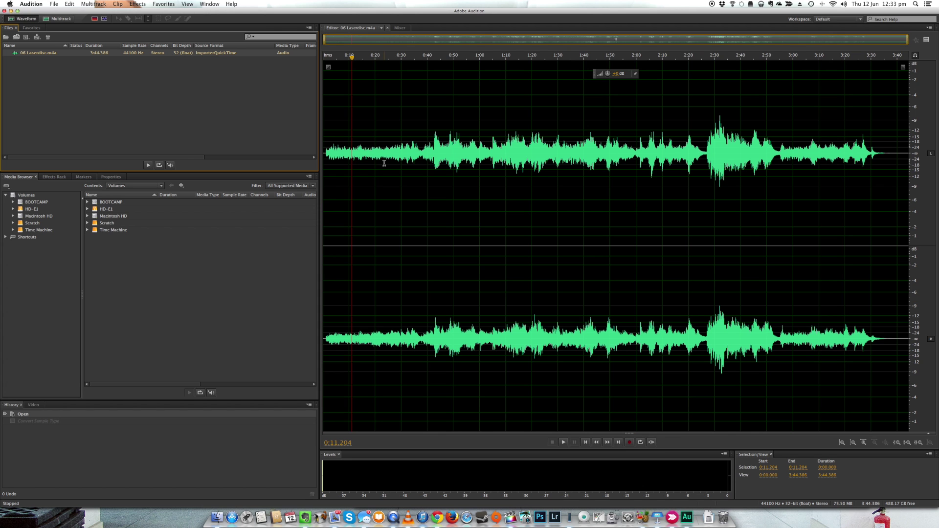
Convert the whole file from 32-bit float to 8-bit with Convert Sample Type
left_click(69, 4)
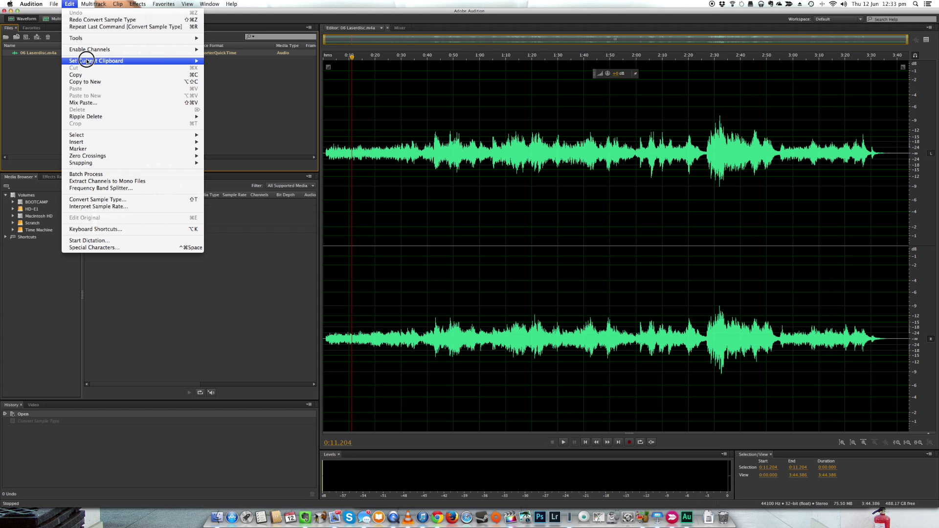
left_click(168, 202)
left_click(460, 238)
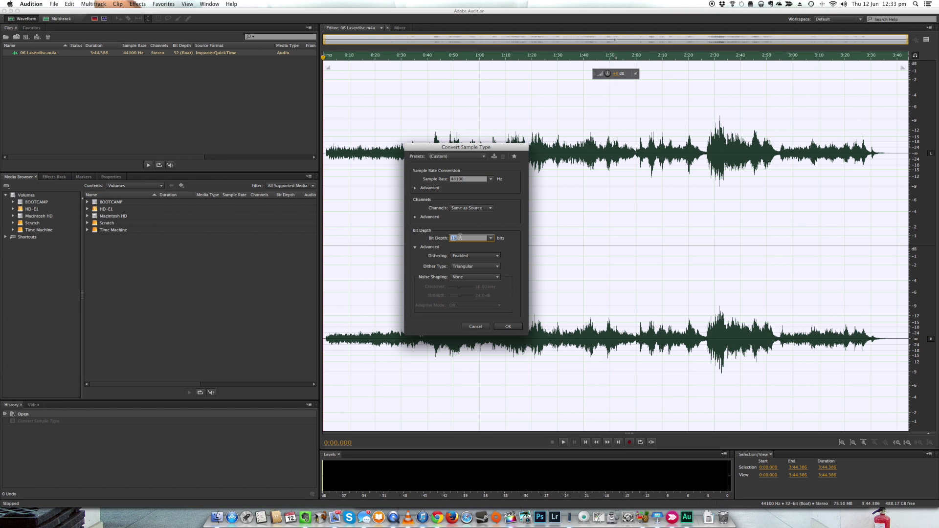
type("8")
left_click(509, 327)
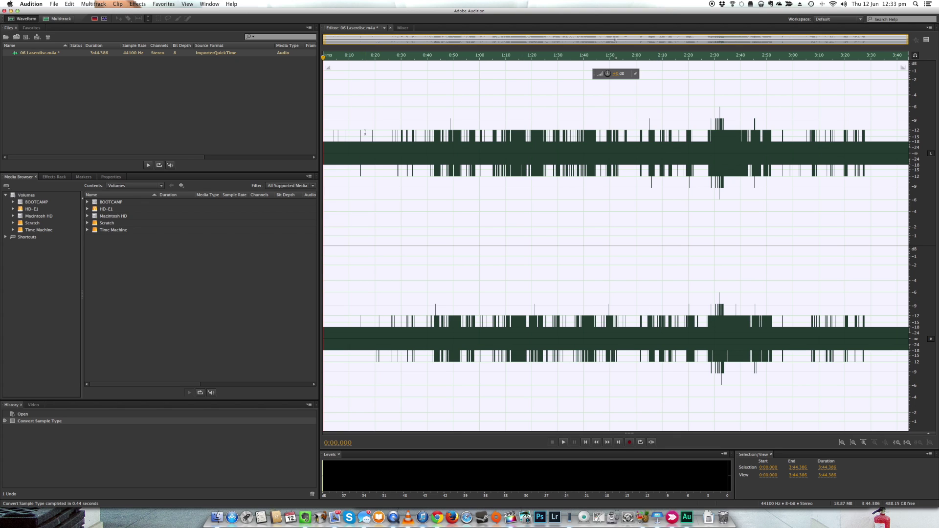
Play the 8-bit version from 0:04.917, stopping at 0:11.670
left_click(336, 120)
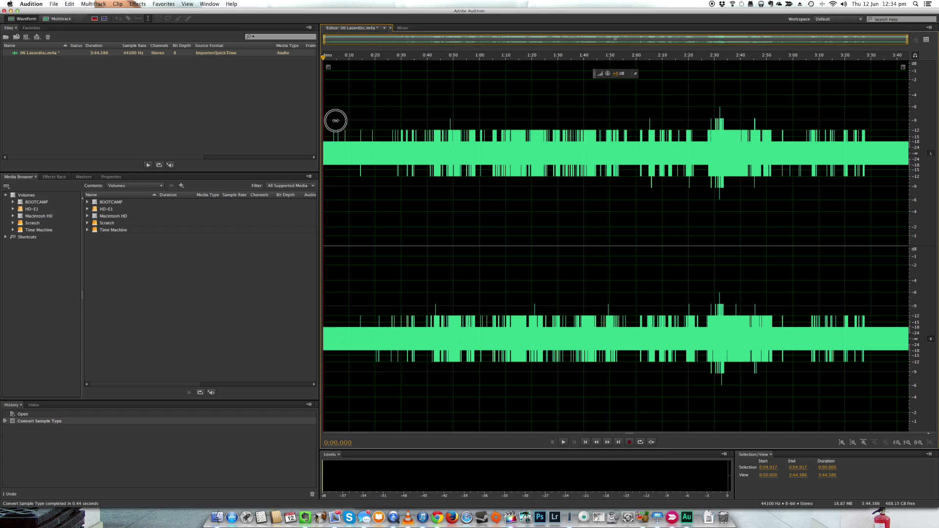
key("space")
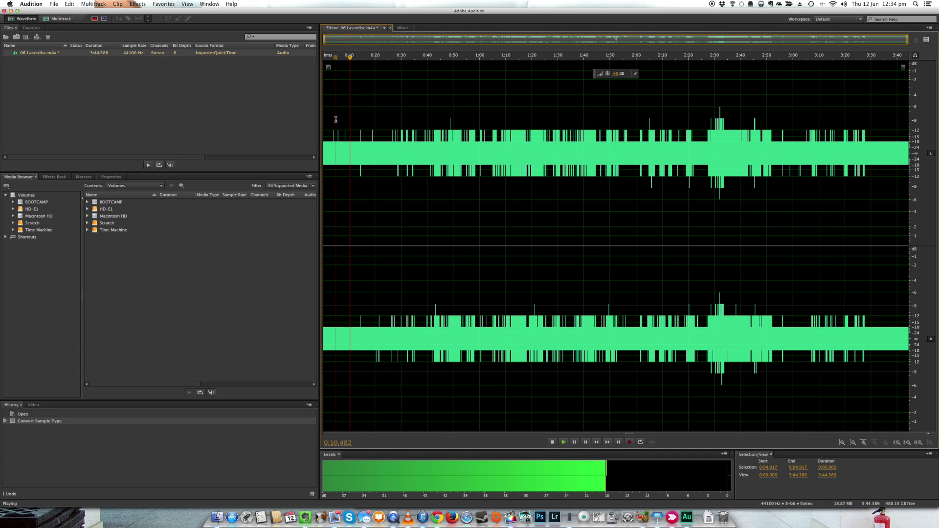
key("space")
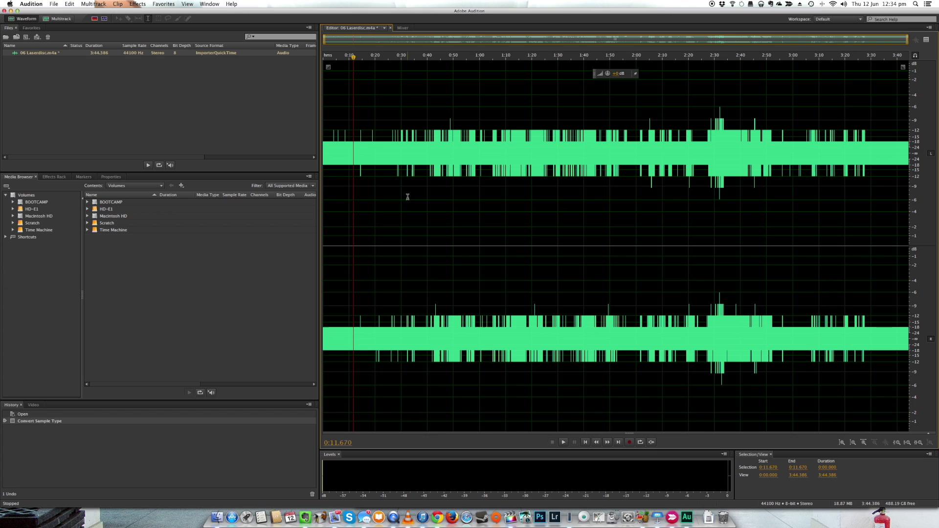
Undo the first conversion and re-convert the track to 8-bit with triangular dithering
key("super+z")
left_click(134, 53)
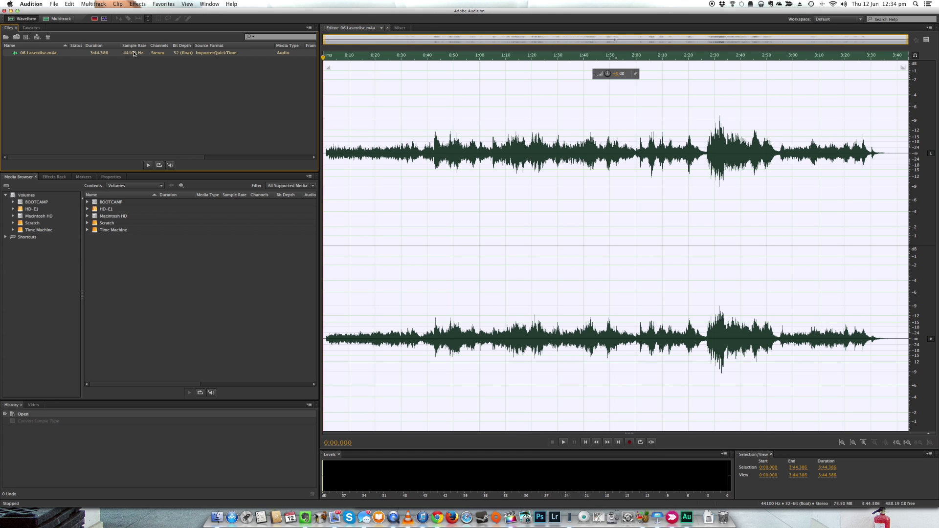
left_click(70, 4)
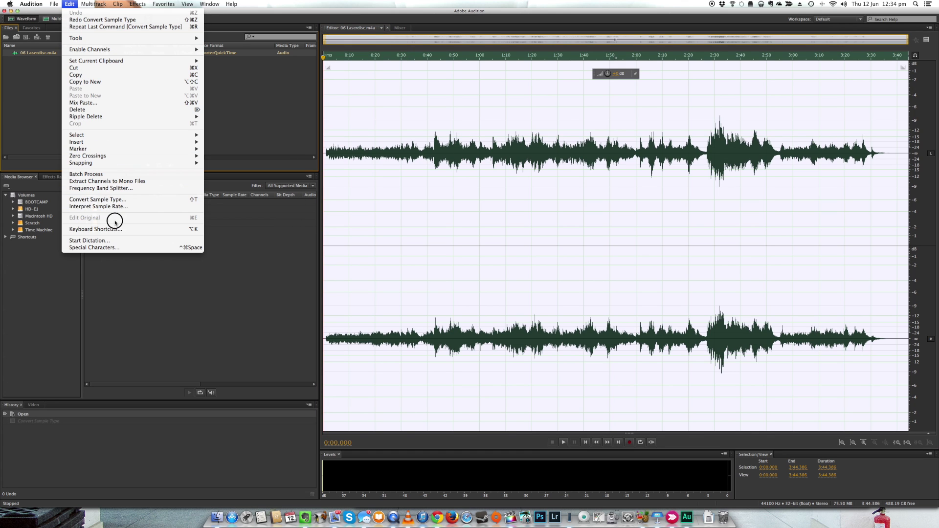
left_click(117, 199)
left_click(463, 239)
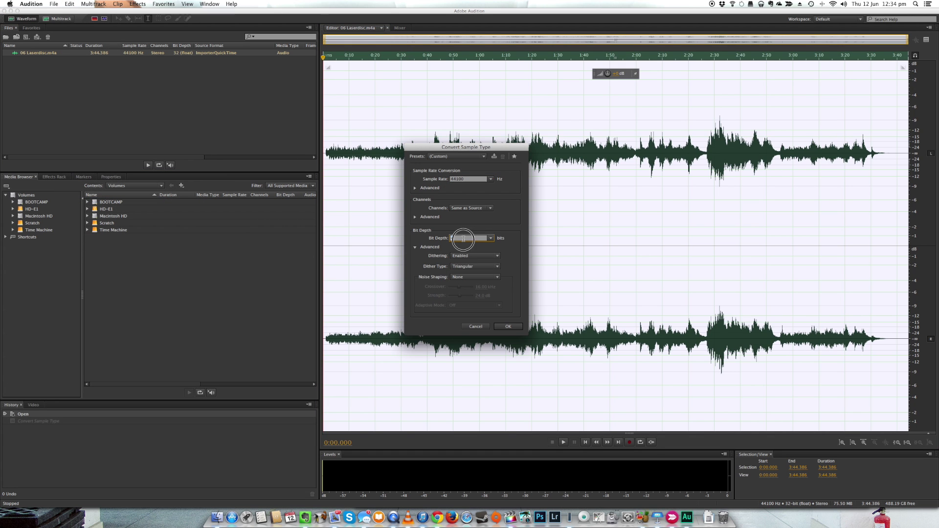
left_click(508, 326)
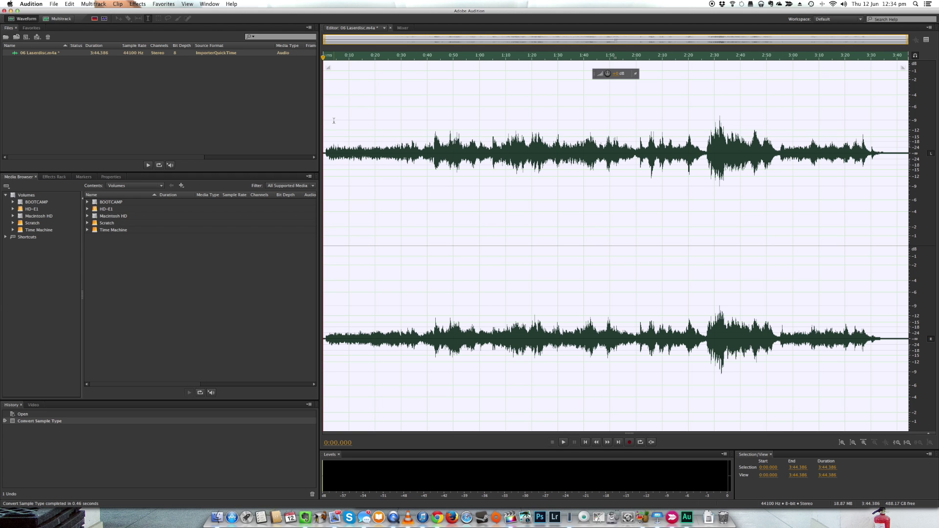
Play the dithered 8-bit audio from 0:24.447, stopping at 0:31.097
left_click(386, 121)
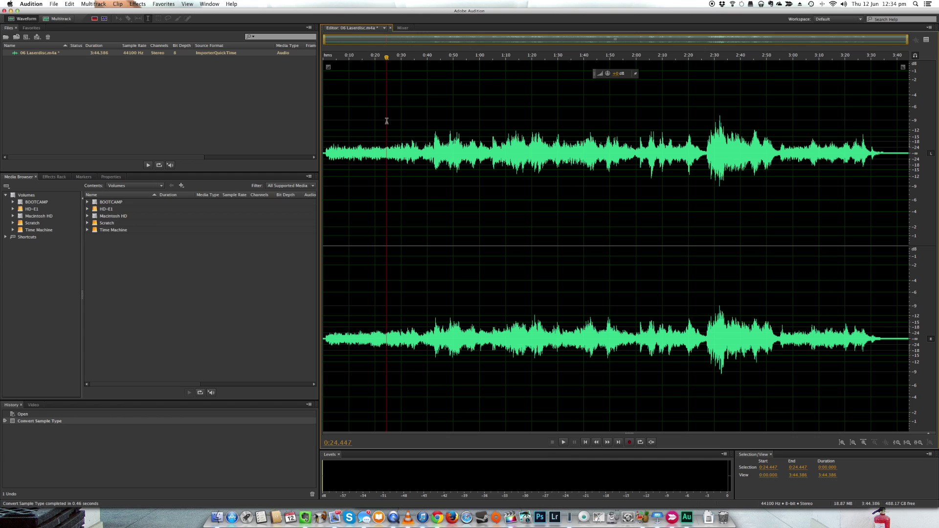
key("space")
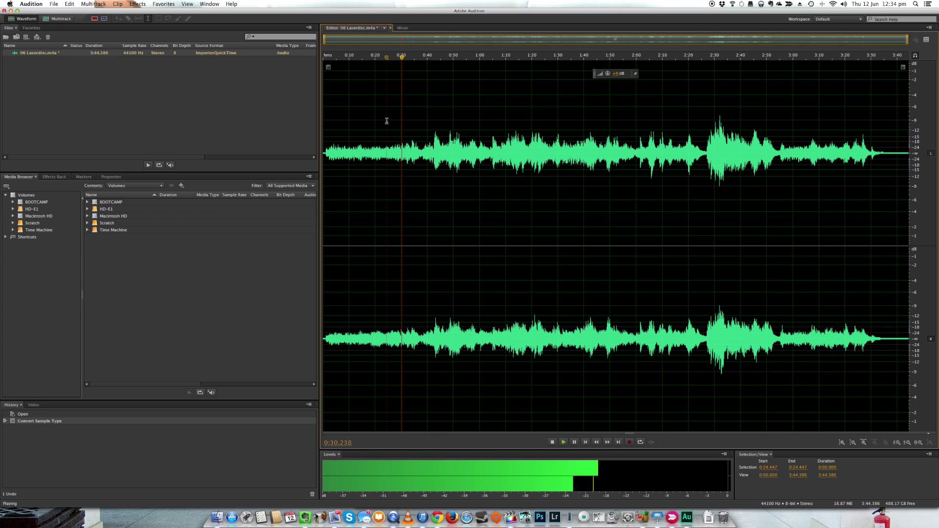
key("space")
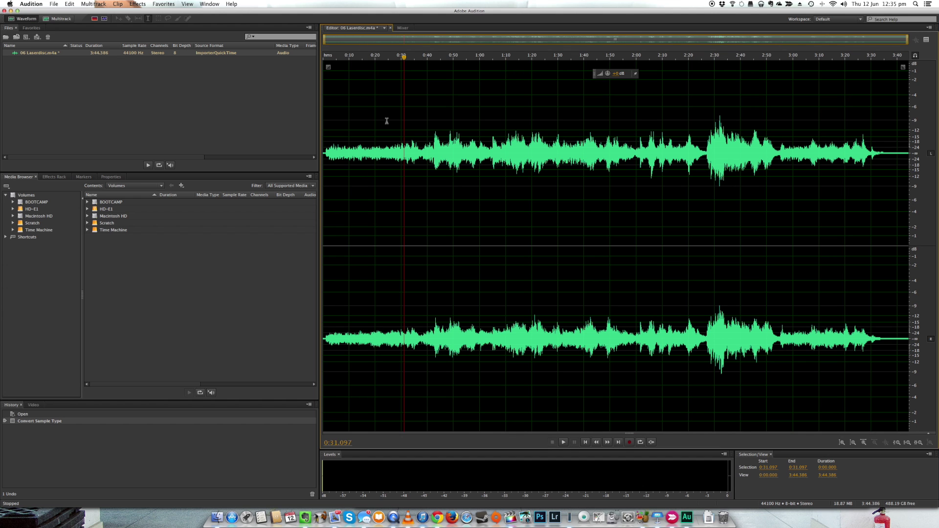
Undo the 8-bit conversion, convert to 16-bit, and play from 0:17.843
key("super+z")
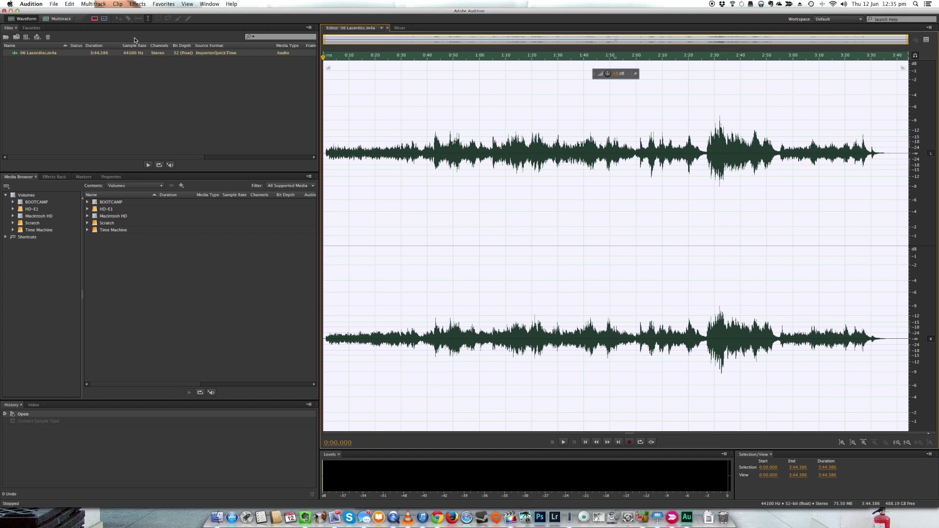
left_click(69, 3)
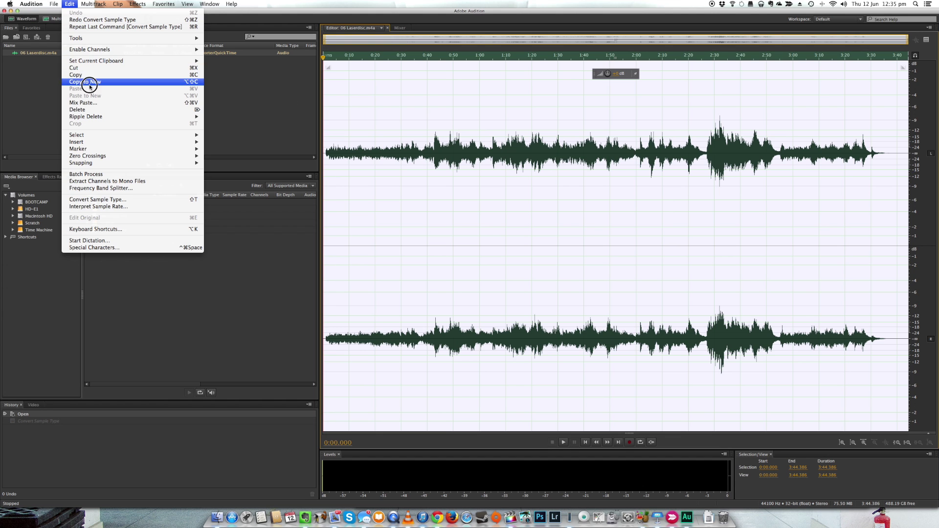
left_click(118, 200)
left_click(451, 238)
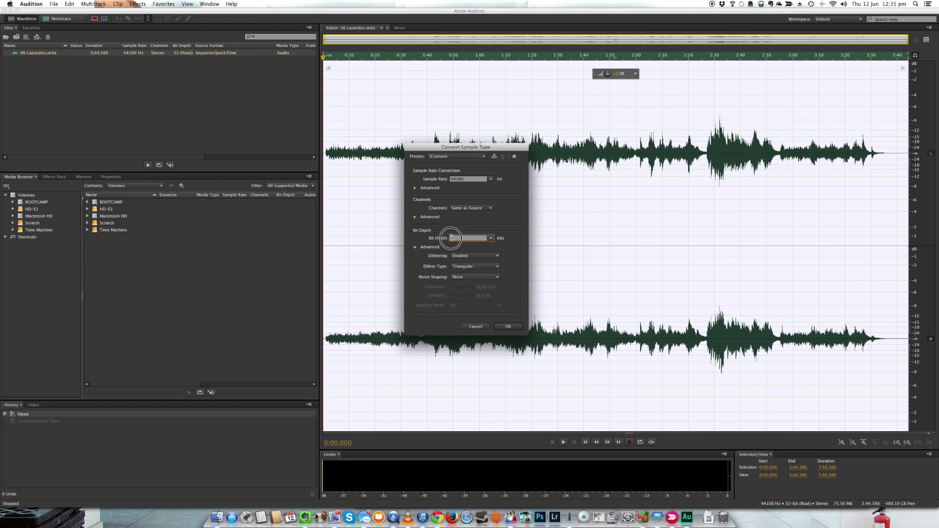
left_click(513, 327)
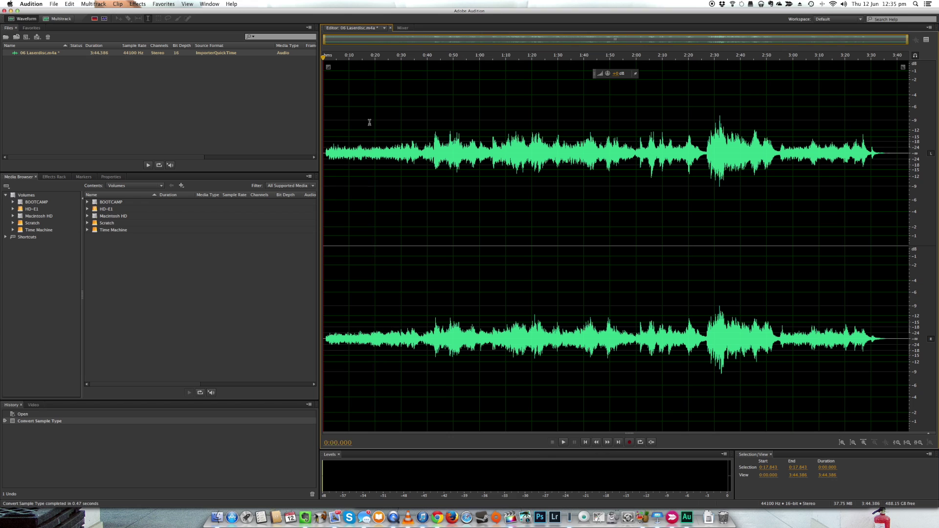
left_click(369, 122)
key("space")
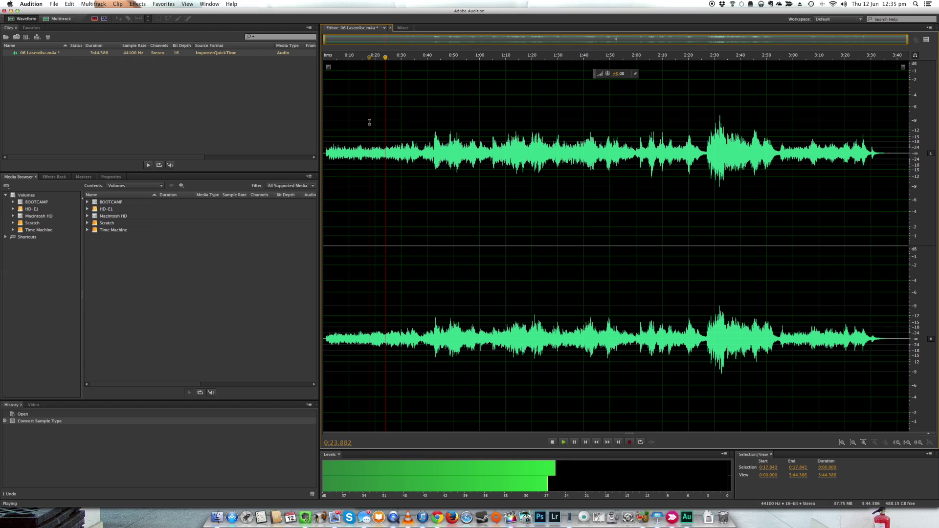
key("space")
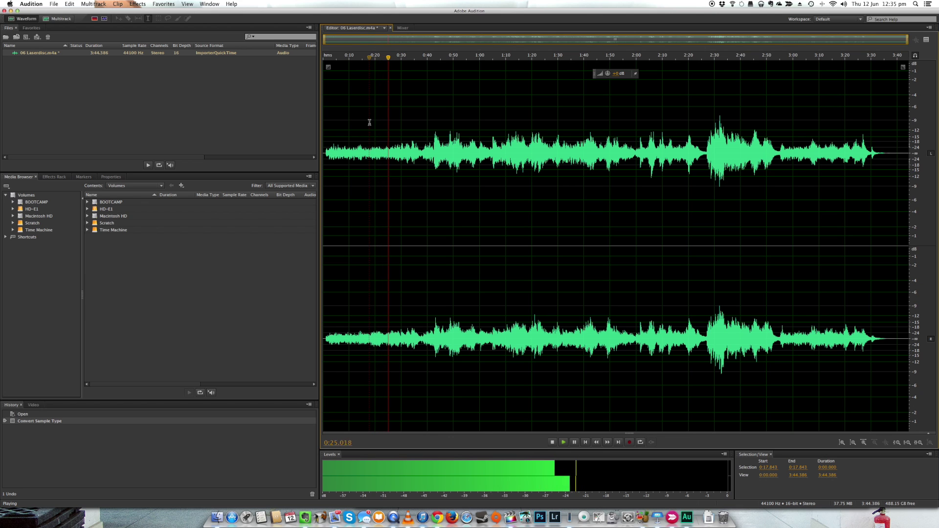
Stop the 16-bit playback at 0:25.361
key("space")
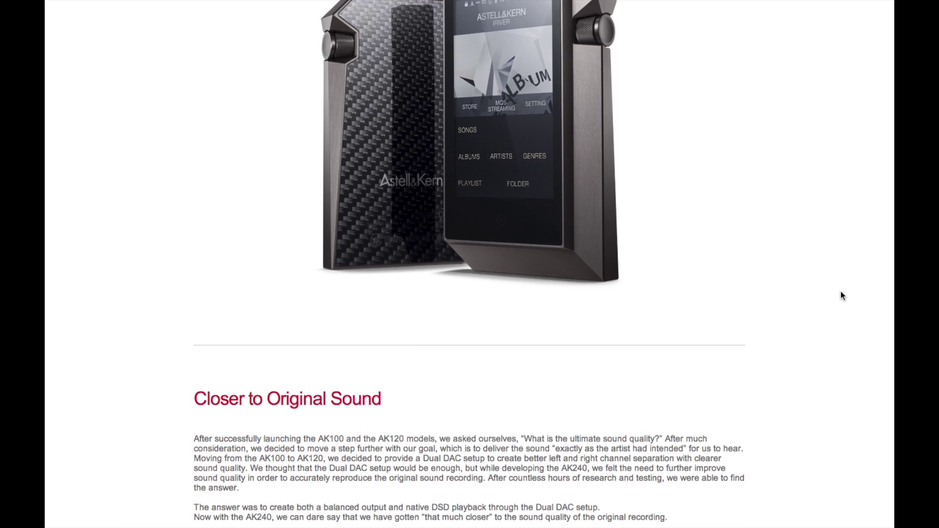
scroll(840, 296, "down", 8)
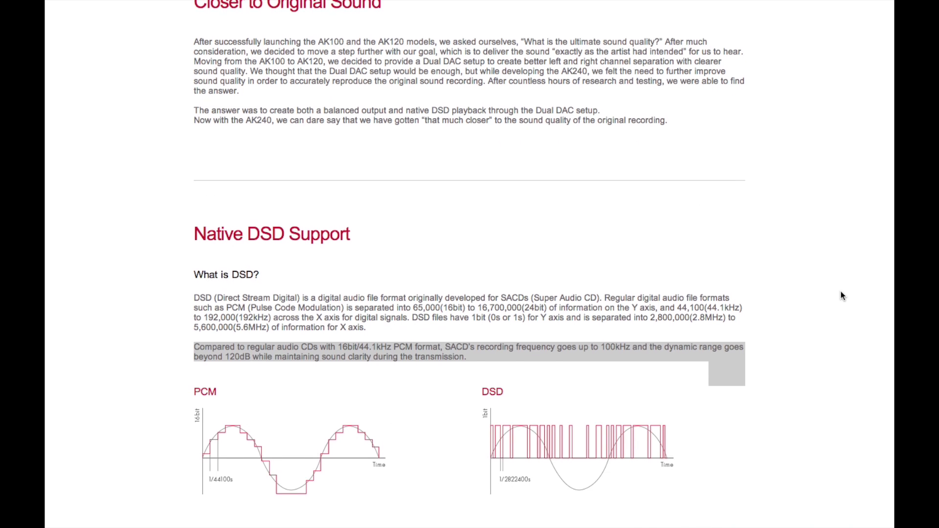